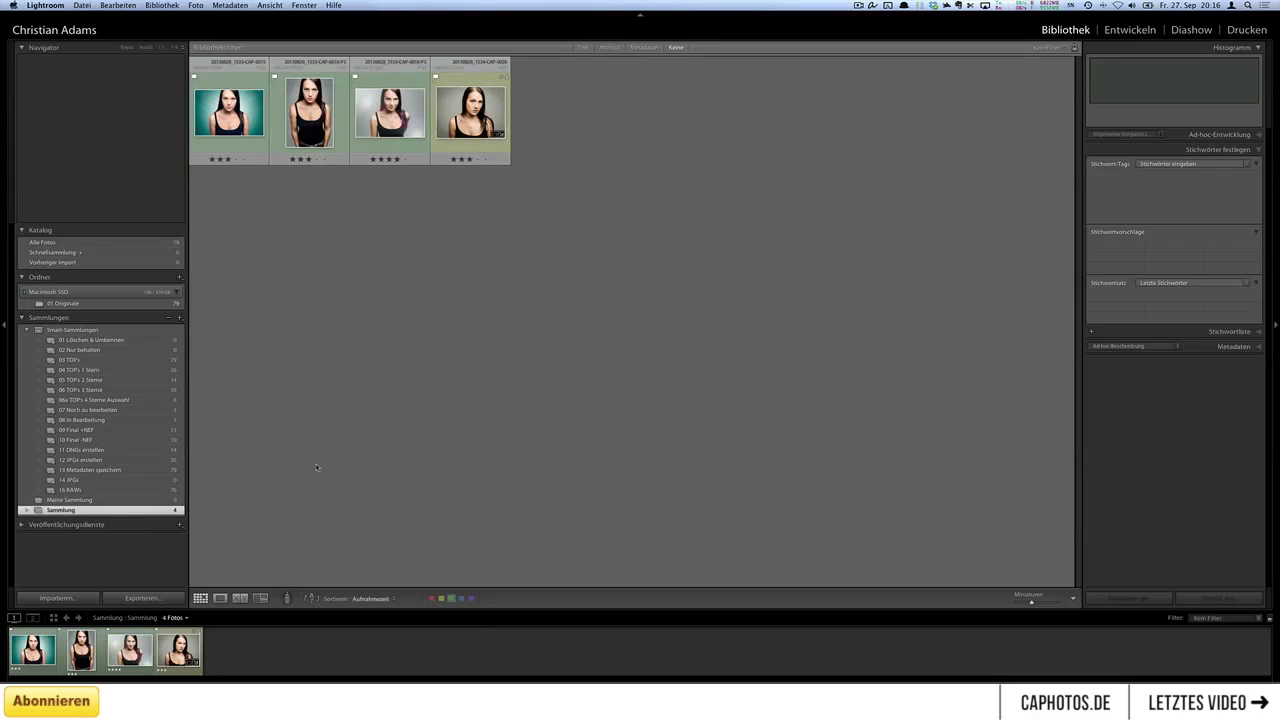
Step: Drag the second and third portrait photos to a new grid position, switching sorting to Benutzerreihenfolge
{"action": "left_click", "coordinate": [310, 112]}
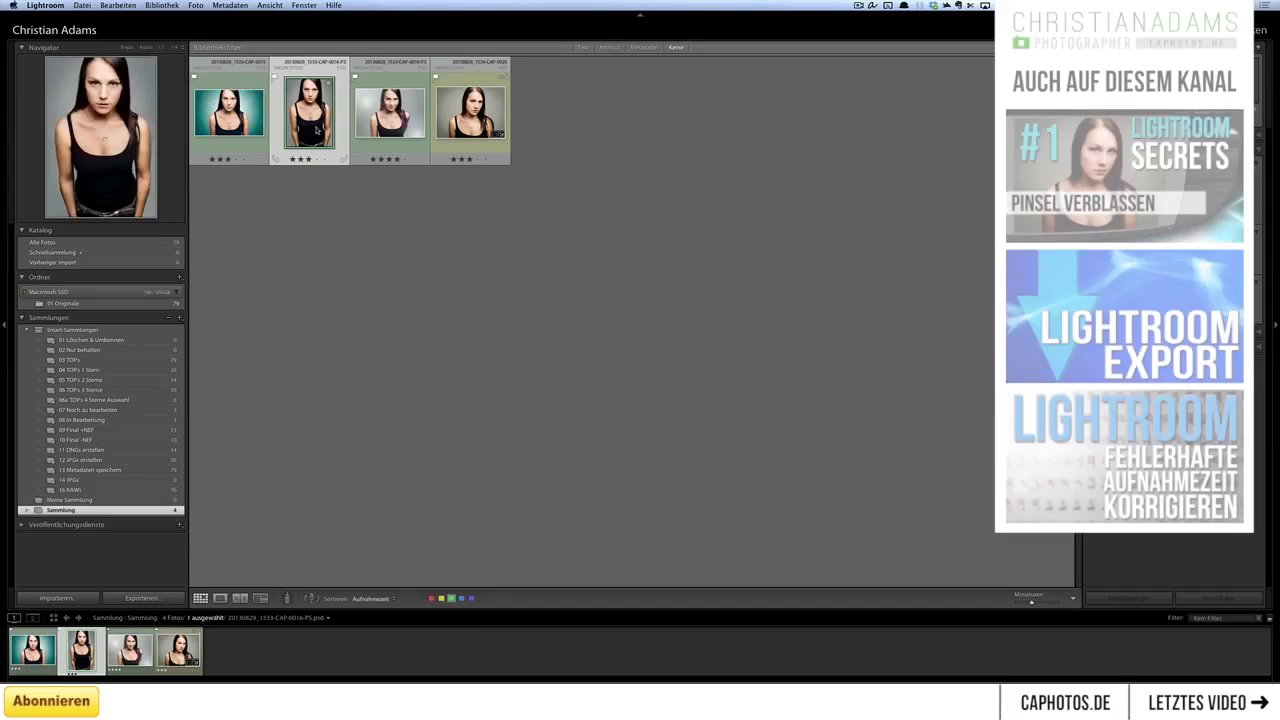
{"action": "left_click", "coordinate": [380, 125], "text": "shift"}
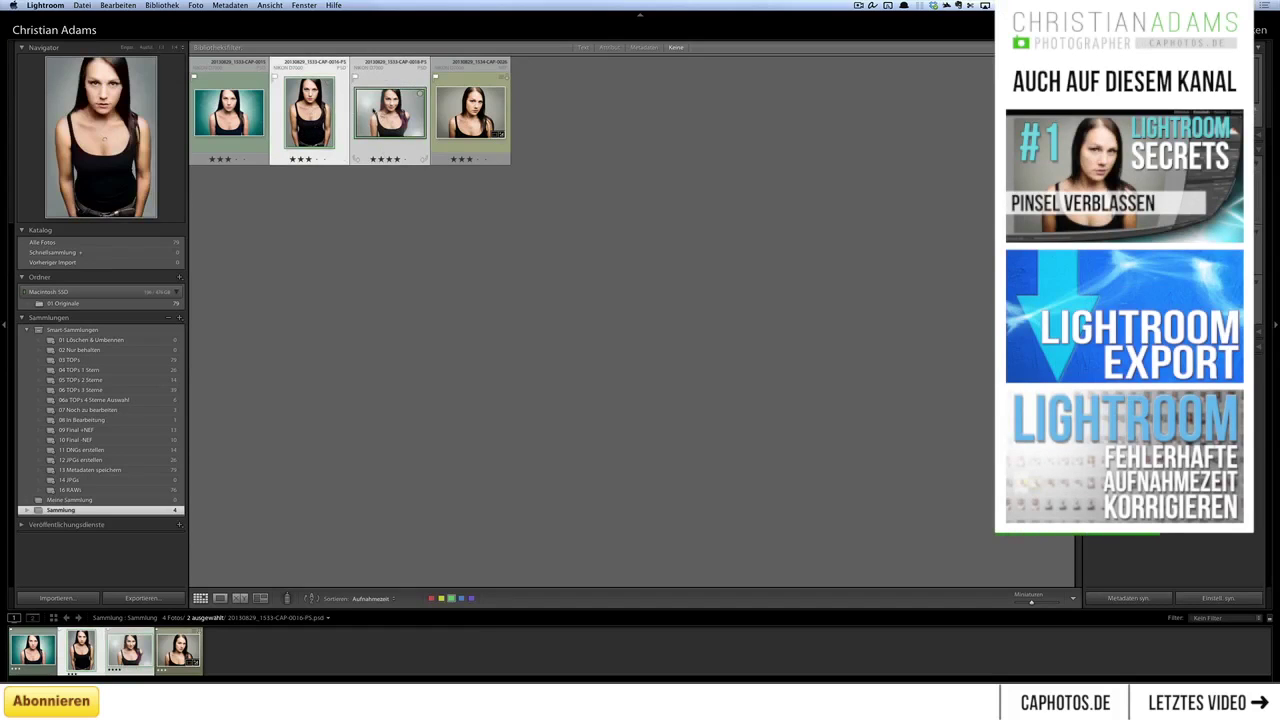
{"action": "mouse_move", "coordinate": [375, 110]}
{"action": "left_mouse_down"}
{"action": "mouse_move", "coordinate": [379, 217]}
{"action": "mouse_move", "coordinate": [420, 256]}
{"action": "left_mouse_up"}
{"action": "left_click", "coordinate": [444, 225]}
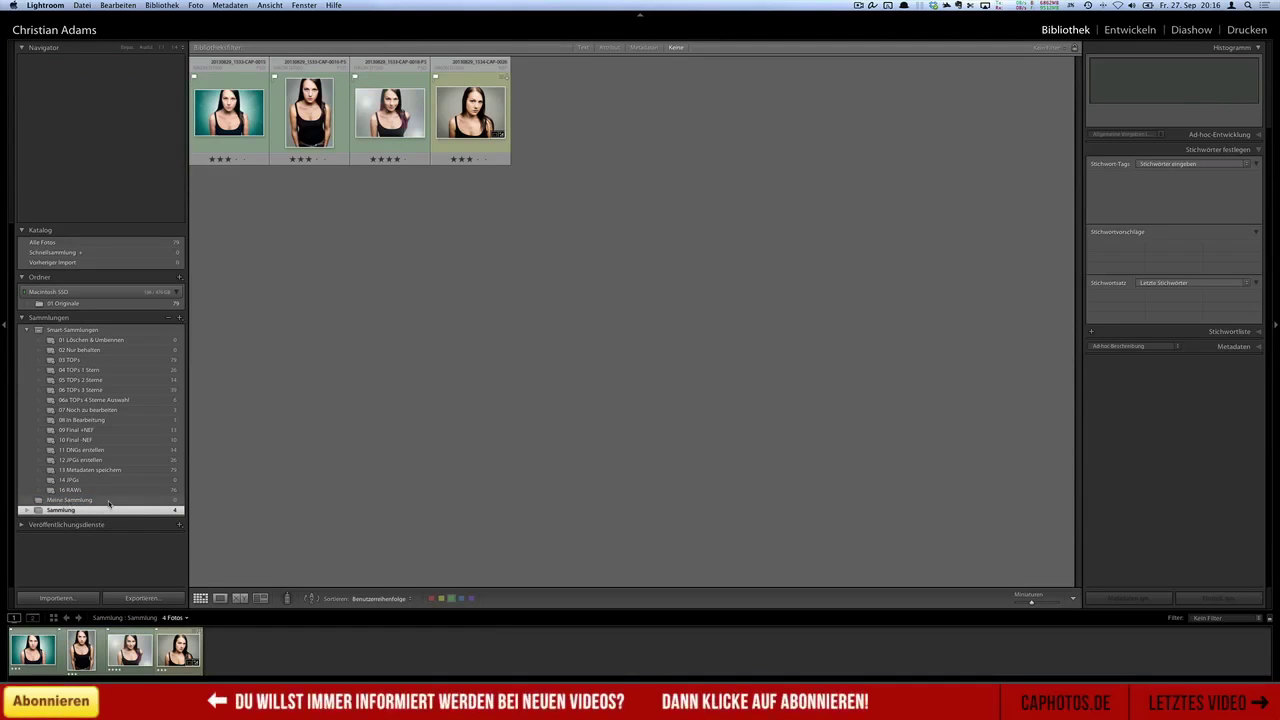
Step: Set Meine Sammlung as target collection and add the second and third grid photos with B
{"action": "right_click", "coordinate": [109, 502]}
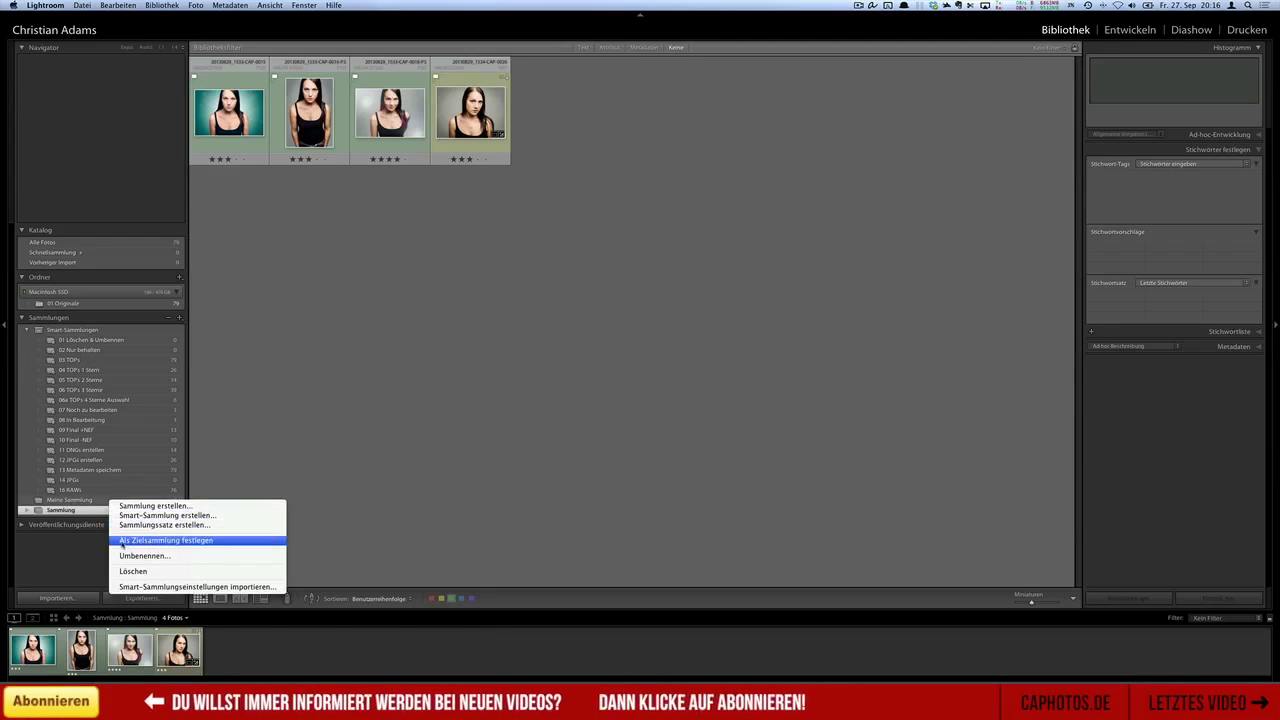
{"action": "left_click", "coordinate": [225, 543]}
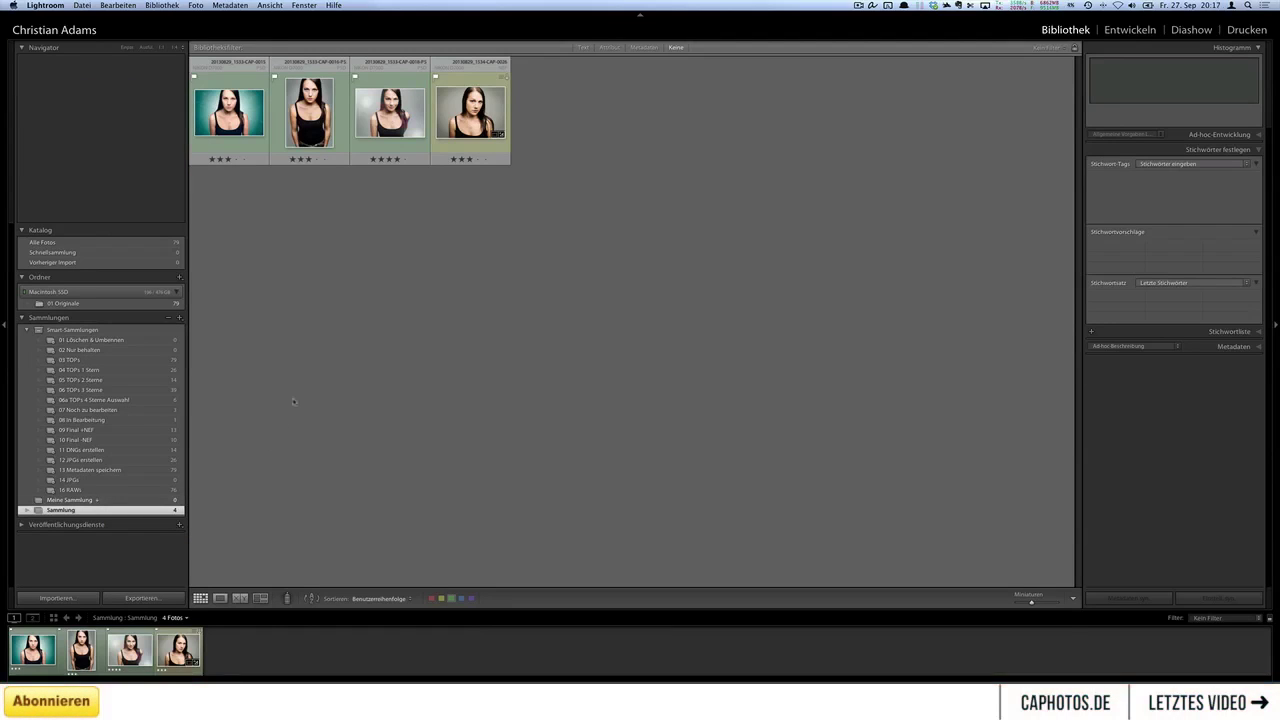
{"action": "left_click", "coordinate": [257, 129]}
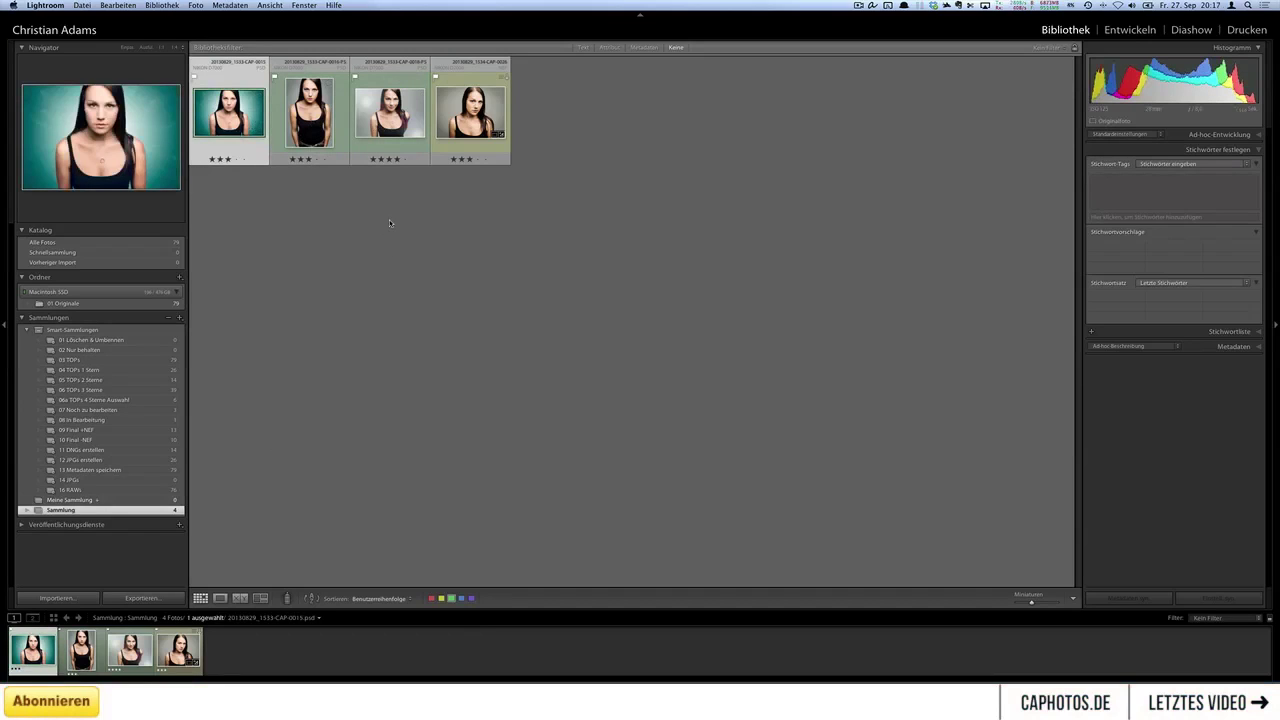
{"action": "key", "text": "Right"}
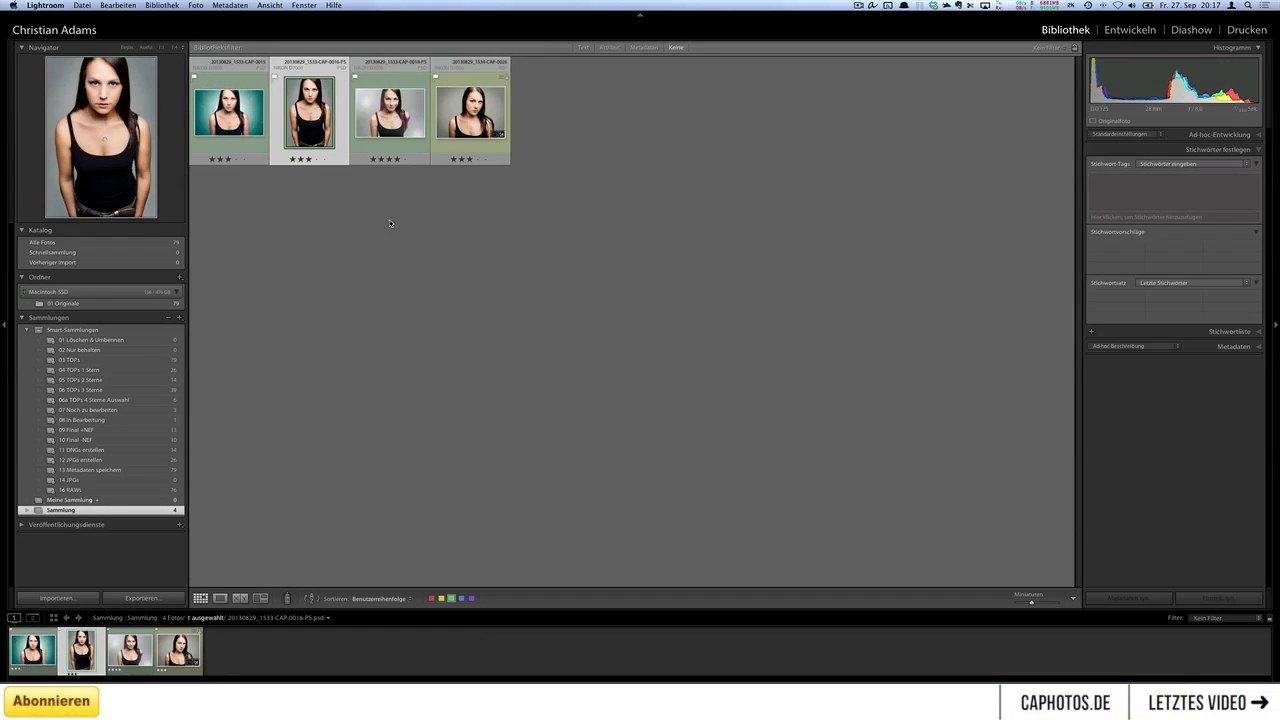
{"action": "key", "text": "b"}
{"action": "left_click", "coordinate": [418, 132]}
{"action": "key", "text": "b"}
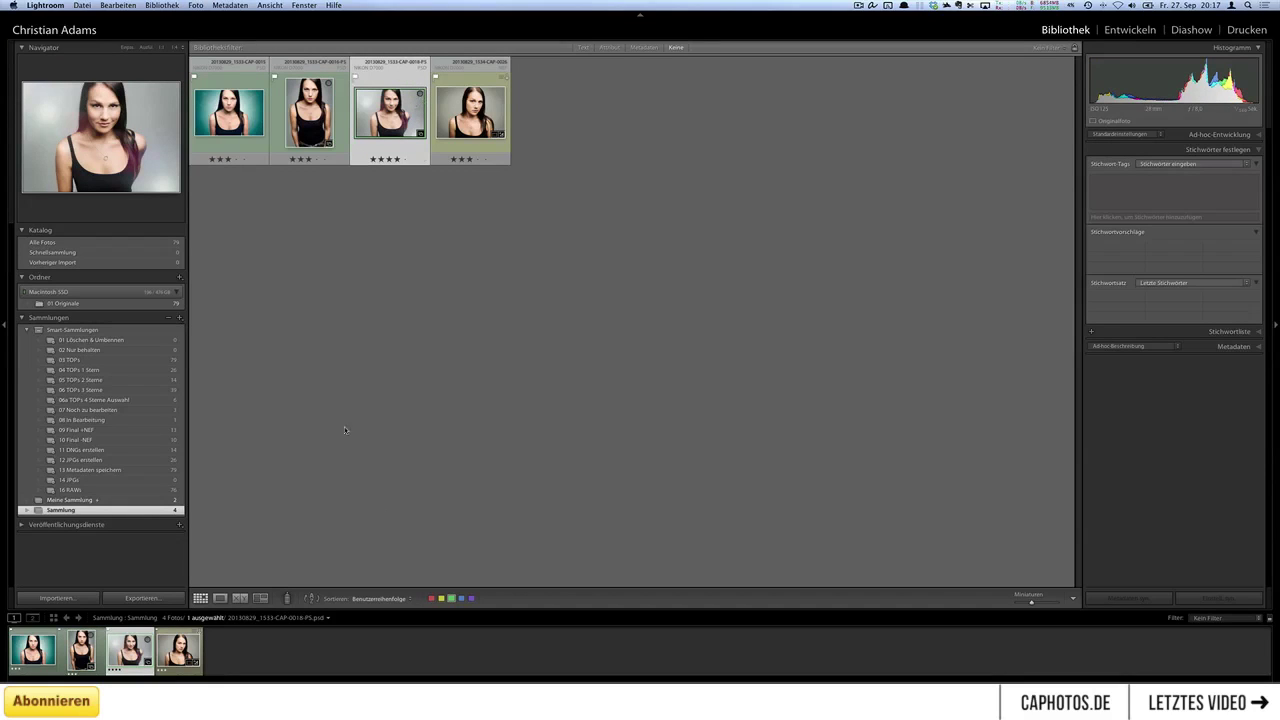
Step: Remove the first photo from Meine Sammlung with B, then return to Sammlung's next photo
{"action": "left_click", "coordinate": [100, 500]}
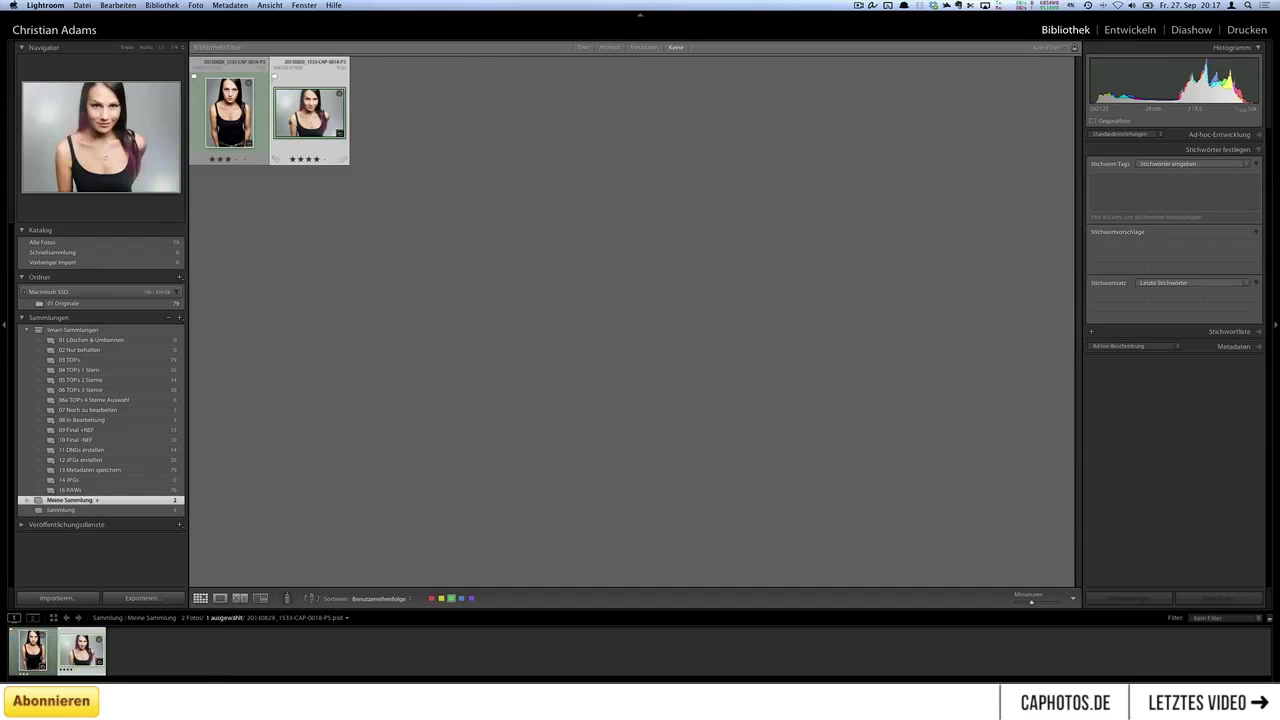
{"action": "left_click", "coordinate": [248, 124]}
{"action": "key", "text": "b"}
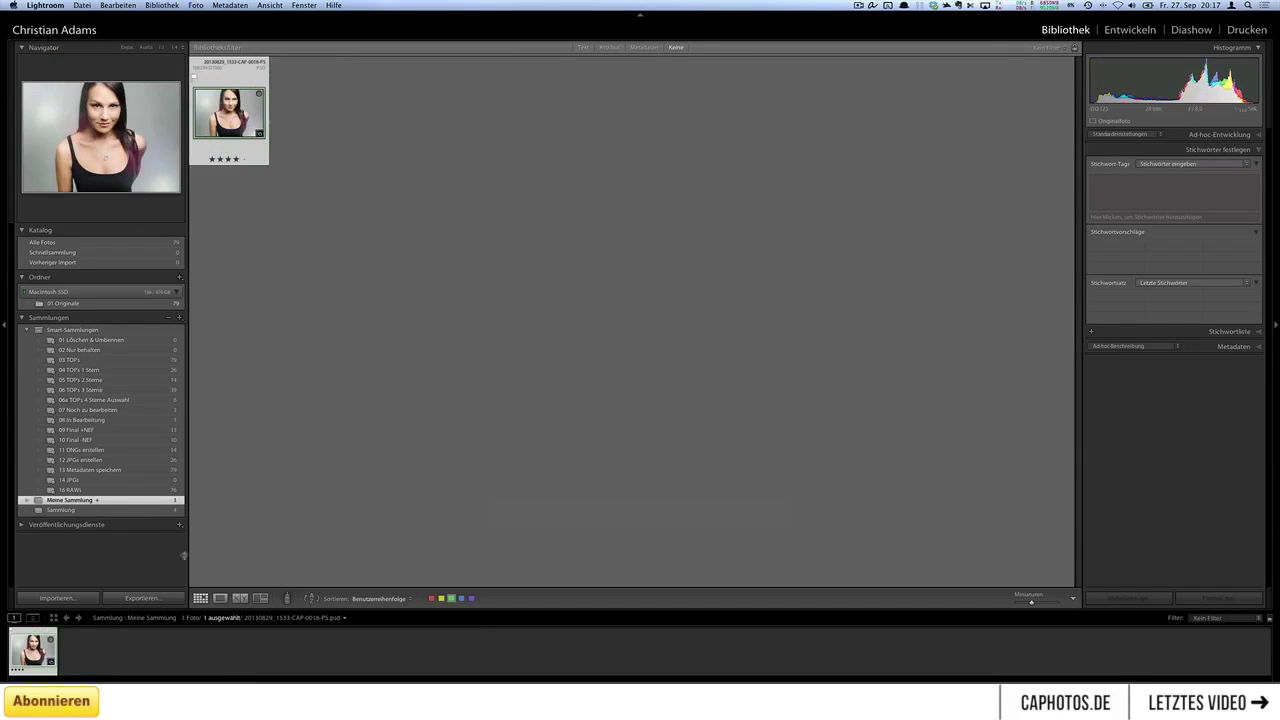
{"action": "left_click", "coordinate": [100, 510]}
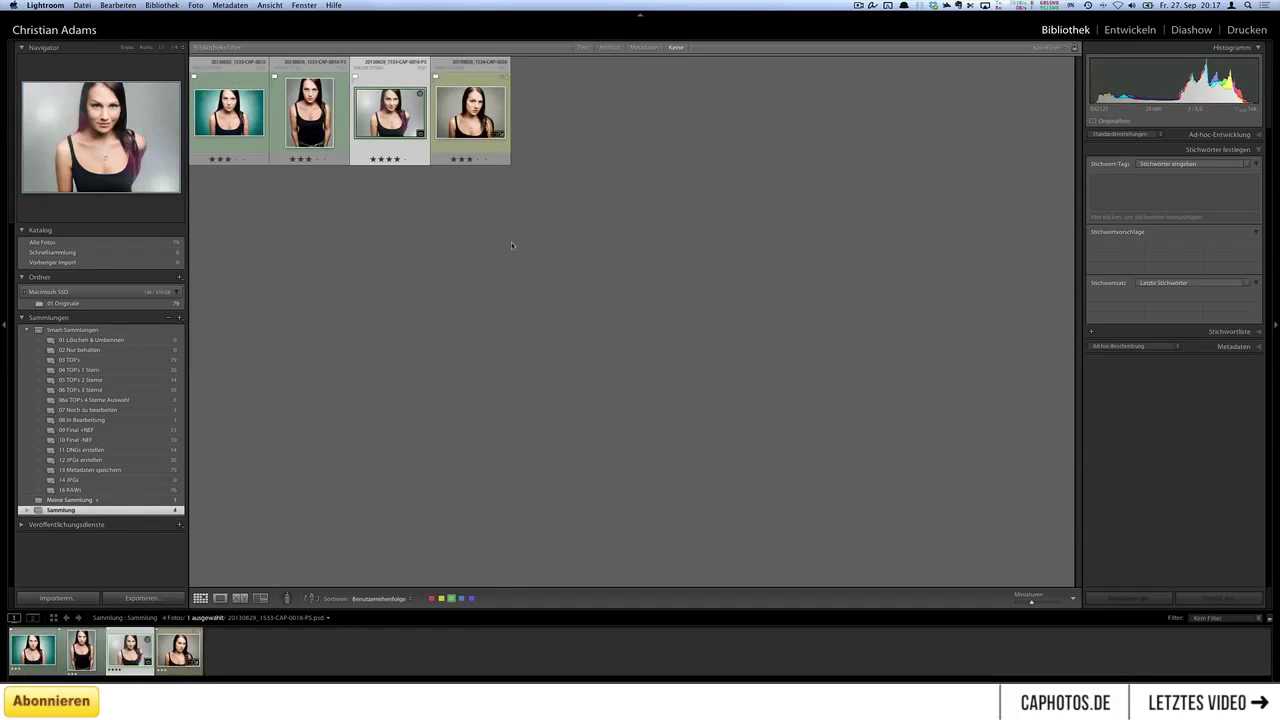
{"action": "key", "text": "Right"}
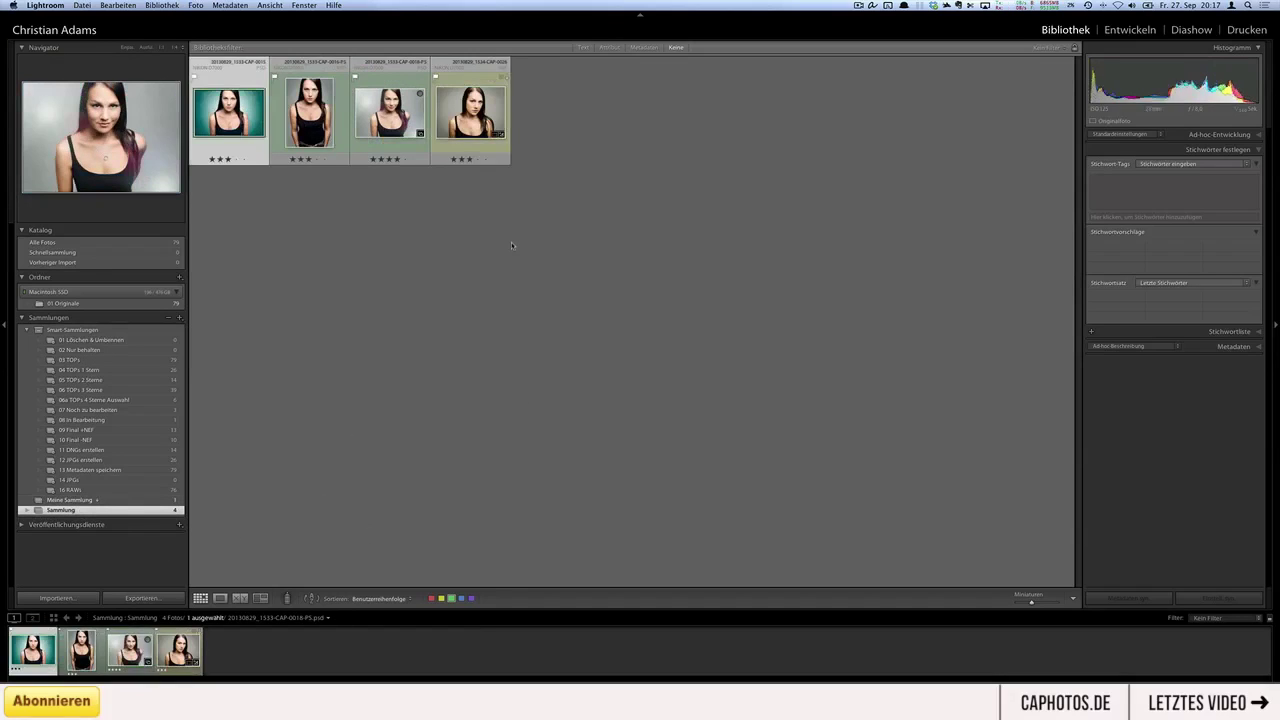